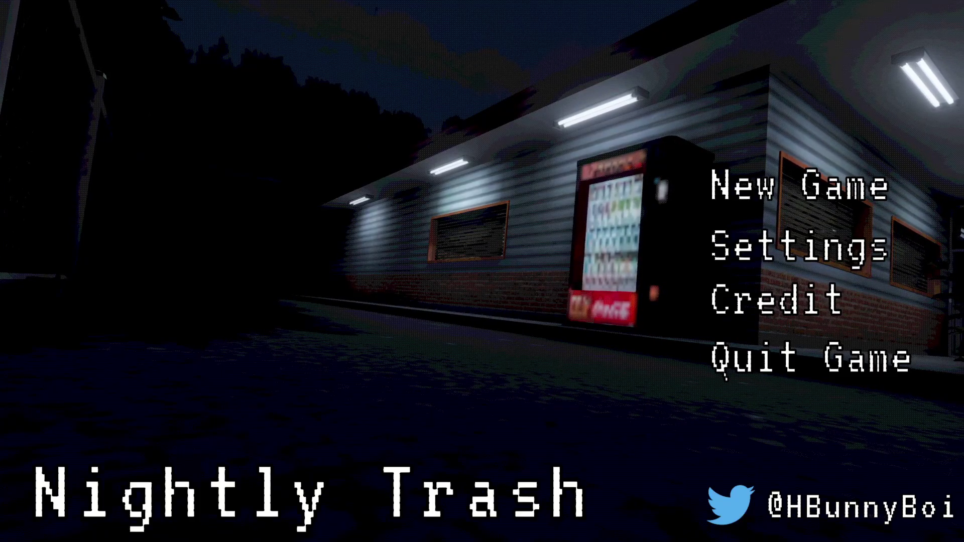
- Start a new game and confirm the 'Are you sure?' prompt
{"action": "left_click", "coordinate": [800, 183]}
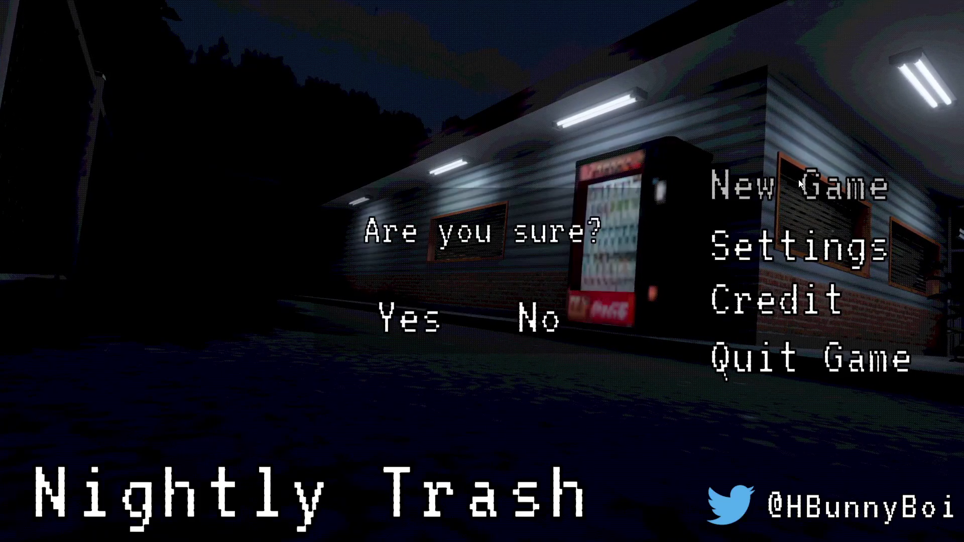
{"action": "left_click", "coordinate": [407, 318]}
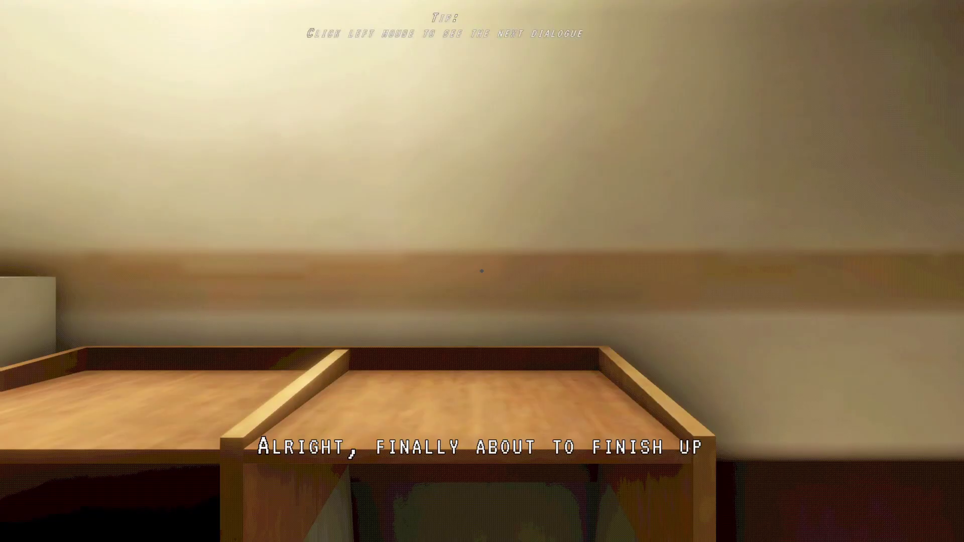
- Advance through the opening monologue until the to-do list appears
{"action": "left_click", "coordinate": [481, 270]}
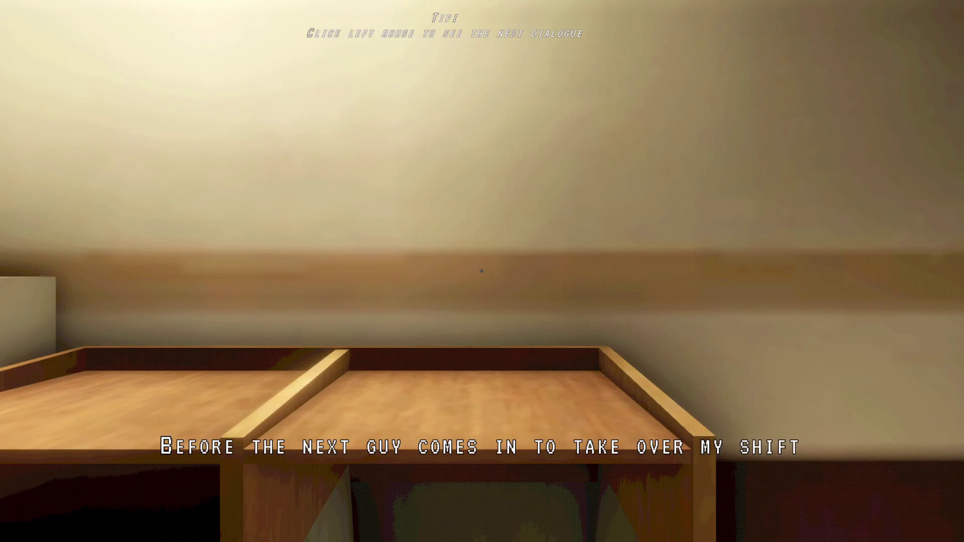
{"action": "left_click", "coordinate": [481, 271]}
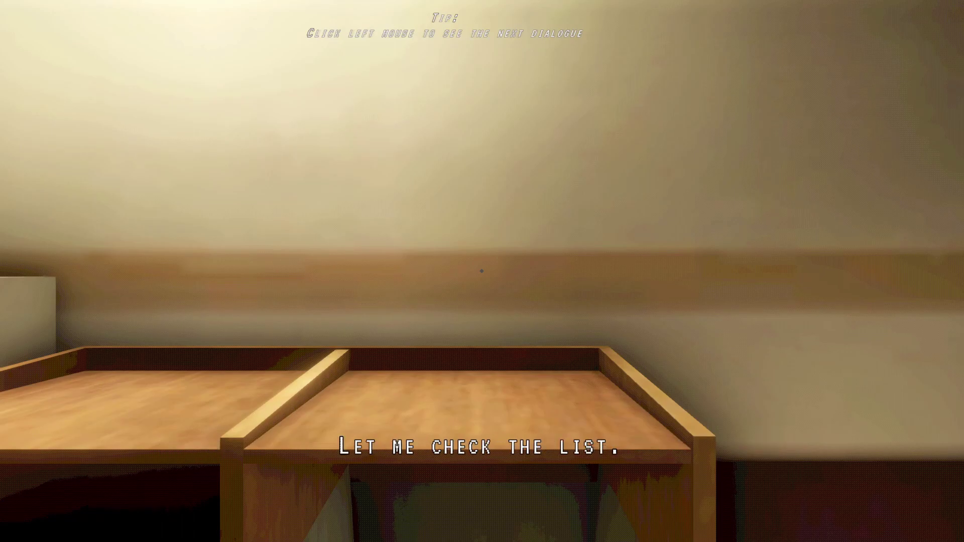
{"action": "left_click", "coordinate": [482, 271]}
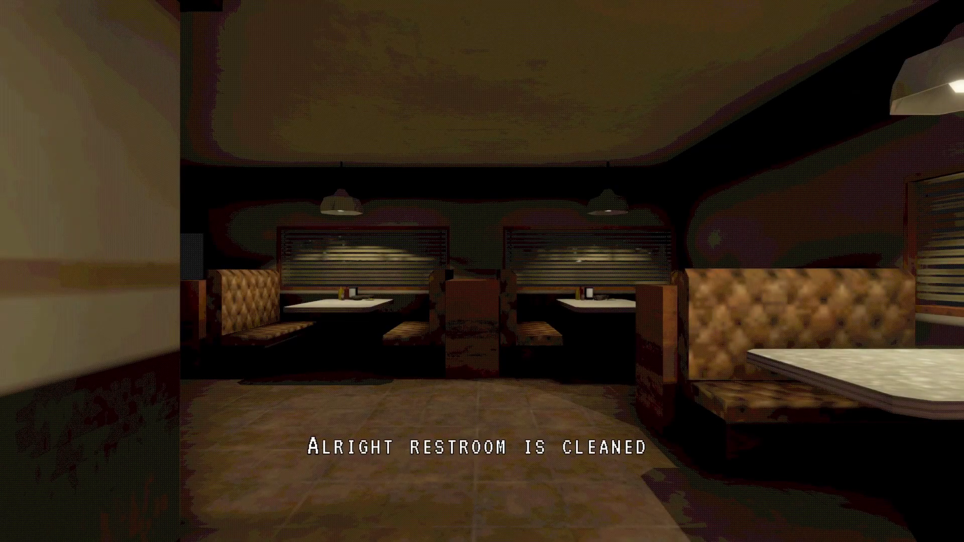
- Grab the trash bag by the bins, look around the alley and head toward the storefront noise
{"action": "key", "text": "w"}
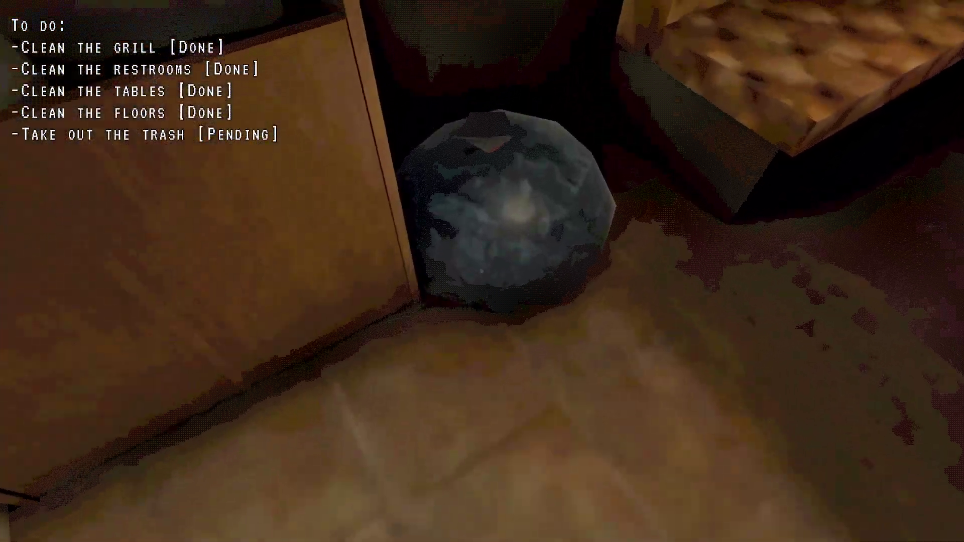
{"action": "left_click", "coordinate": [504, 211]}
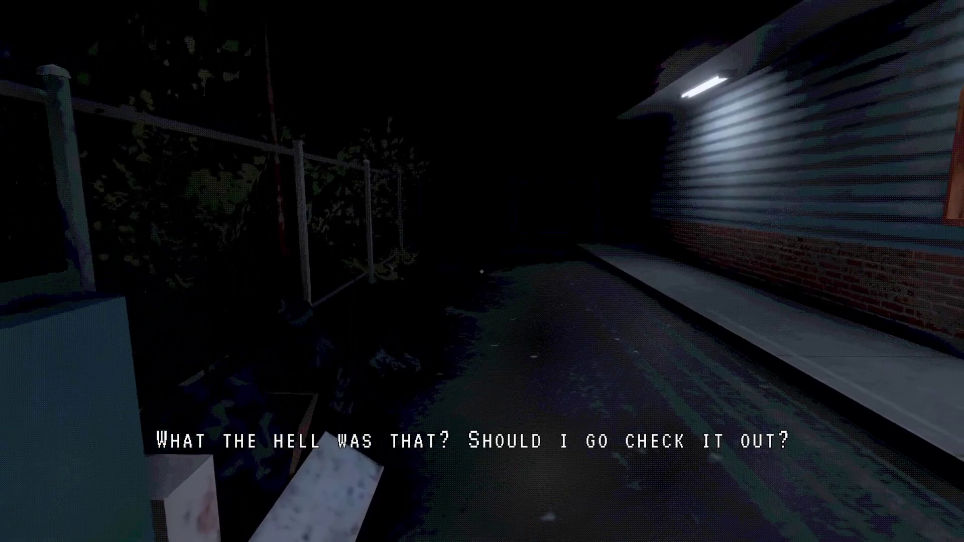
{"action": "left_click_drag", "start_coordinate": [481, 271], "coordinate": [482, 271]}
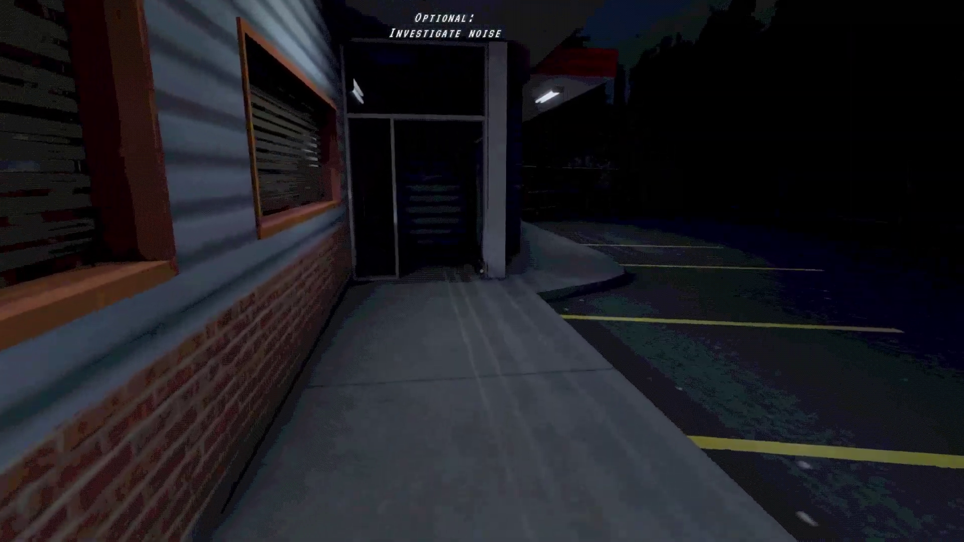
{"action": "key", "text": "w"}
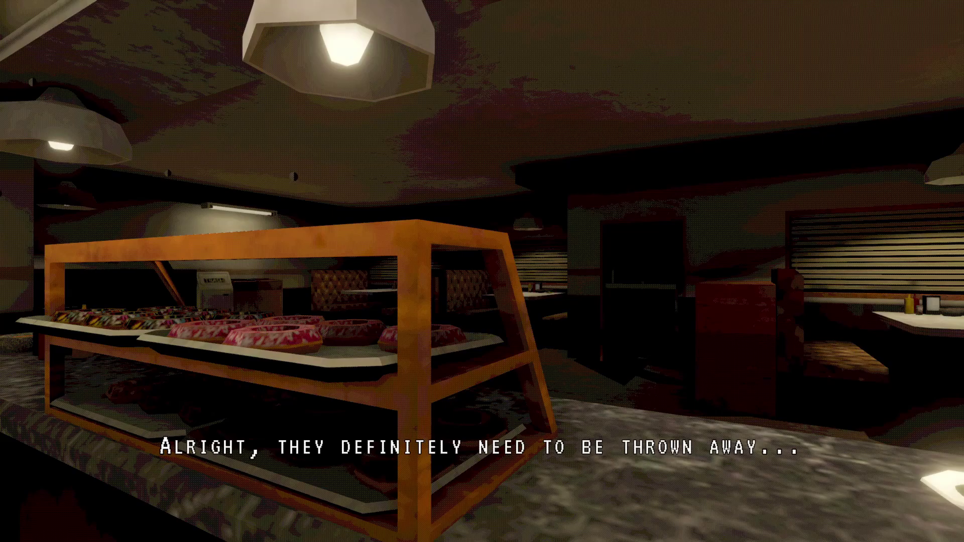
- Walk around the donut case and behind the counter toward the booths
{"action": "key", "text": "w"}
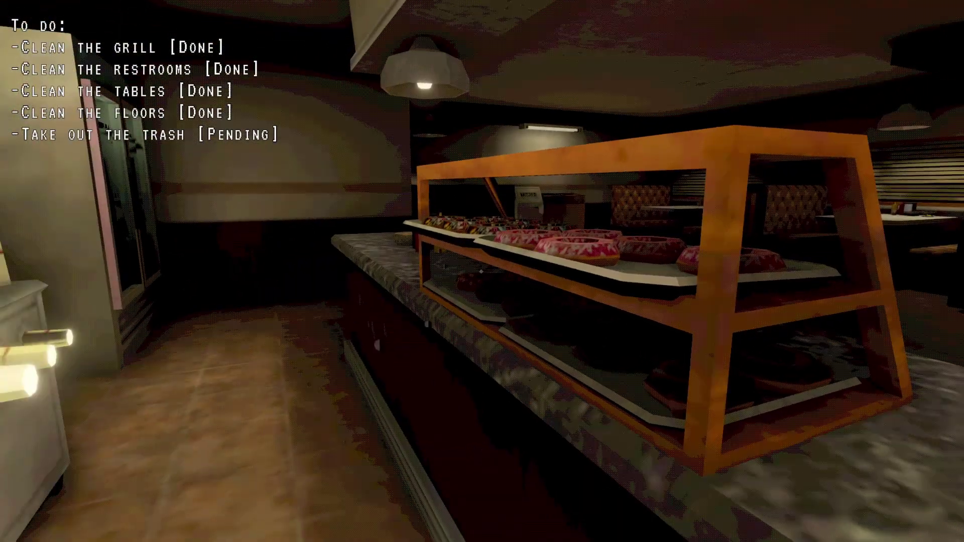
{"action": "key", "text": "w"}
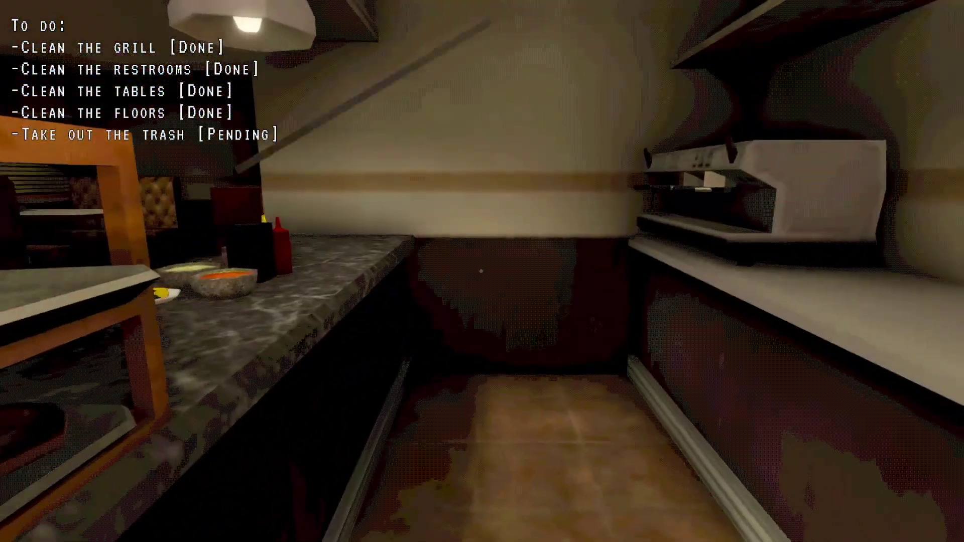
{"action": "key", "text": "w"}
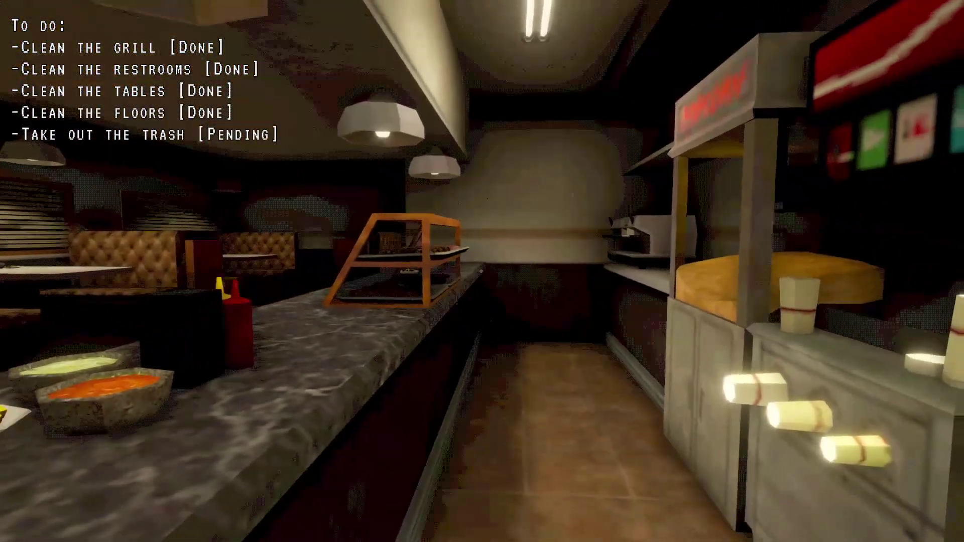
{"action": "key", "text": "w"}
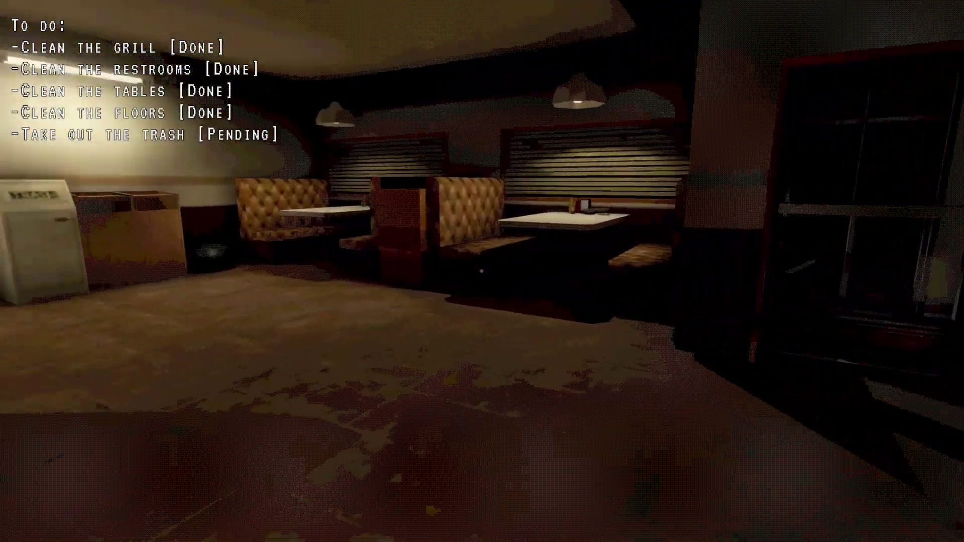
- Reach the trash bin beside the booth, then turn back toward the pastry display case
{"action": "key", "text": "w"}
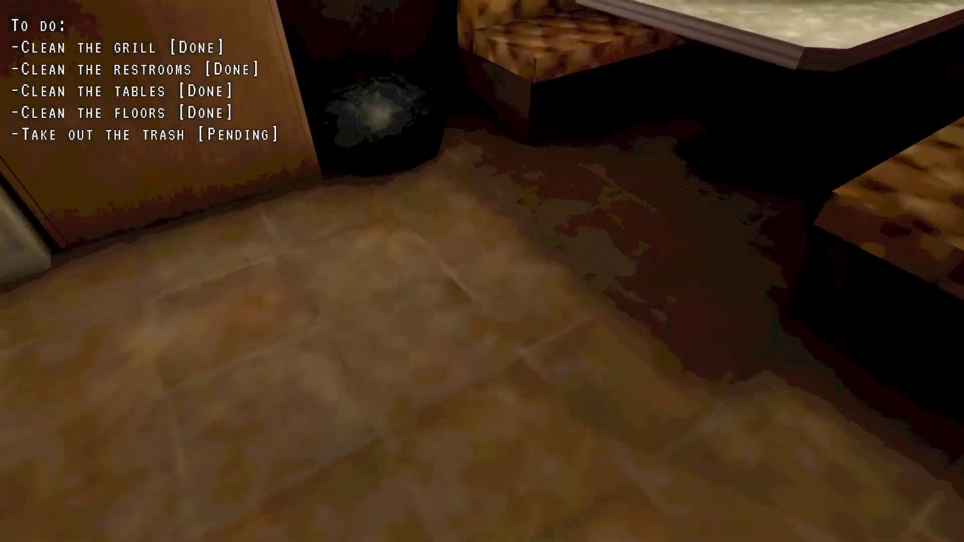
{"action": "key", "text": "w"}
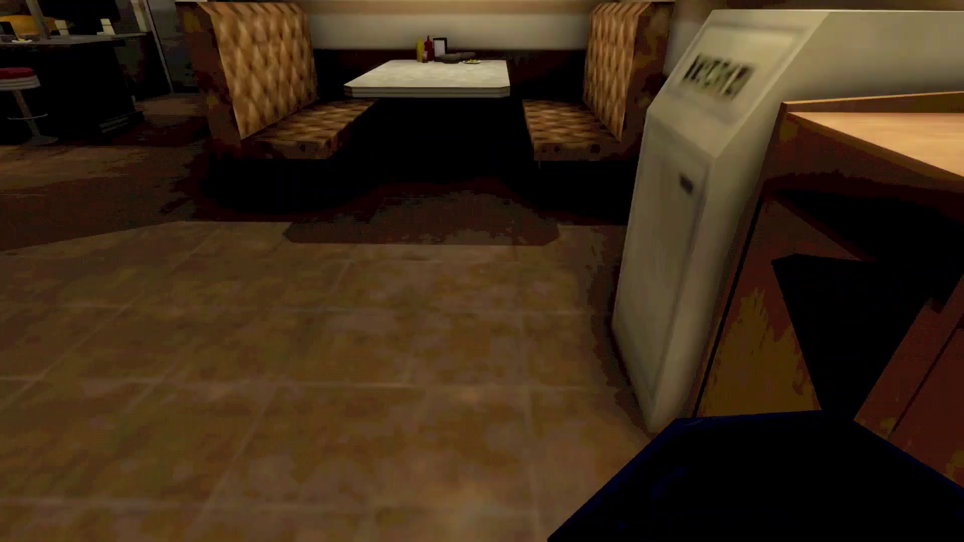
{"action": "key", "text": "a"}
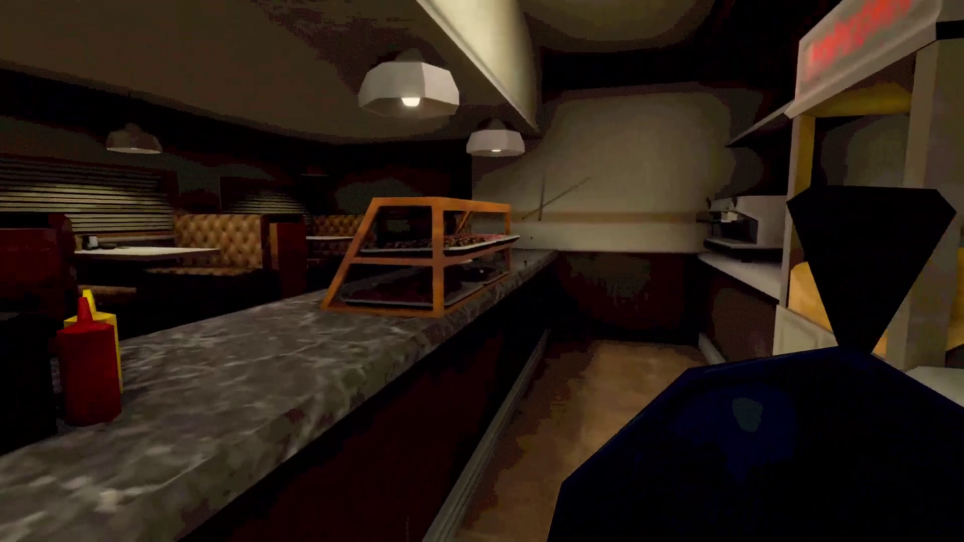
{"action": "key", "text": "w"}
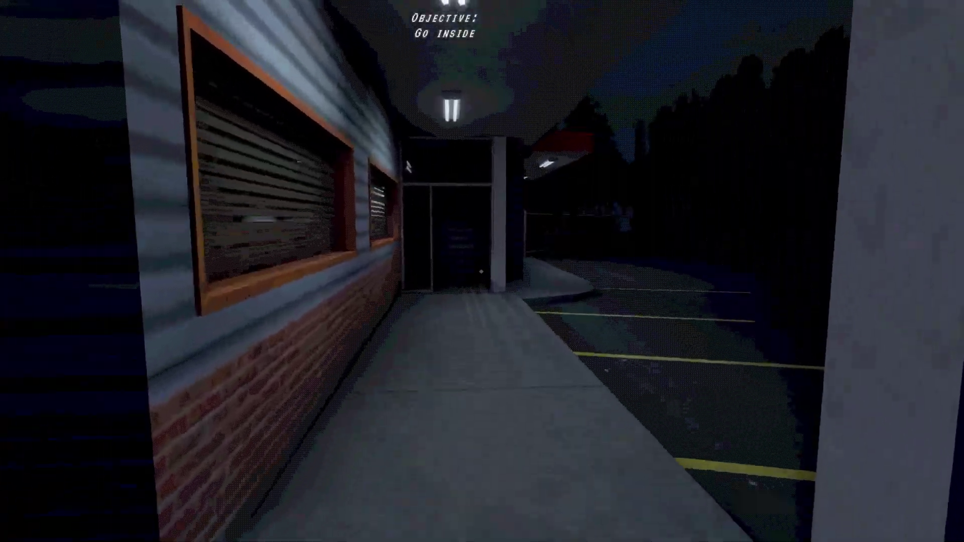
- Throw the trash away and walk up to the diner's entrance door
{"action": "key", "text": "w"}
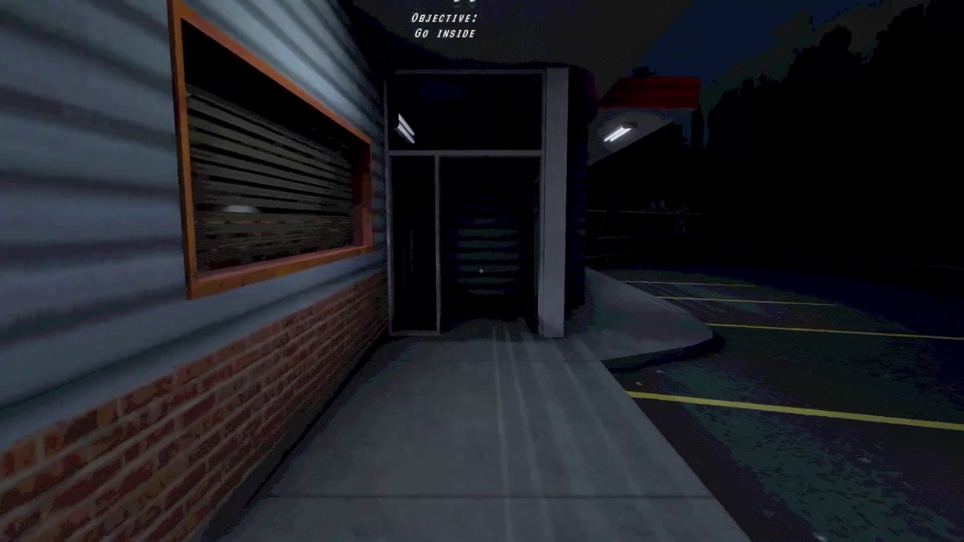
{"action": "key", "text": "w"}
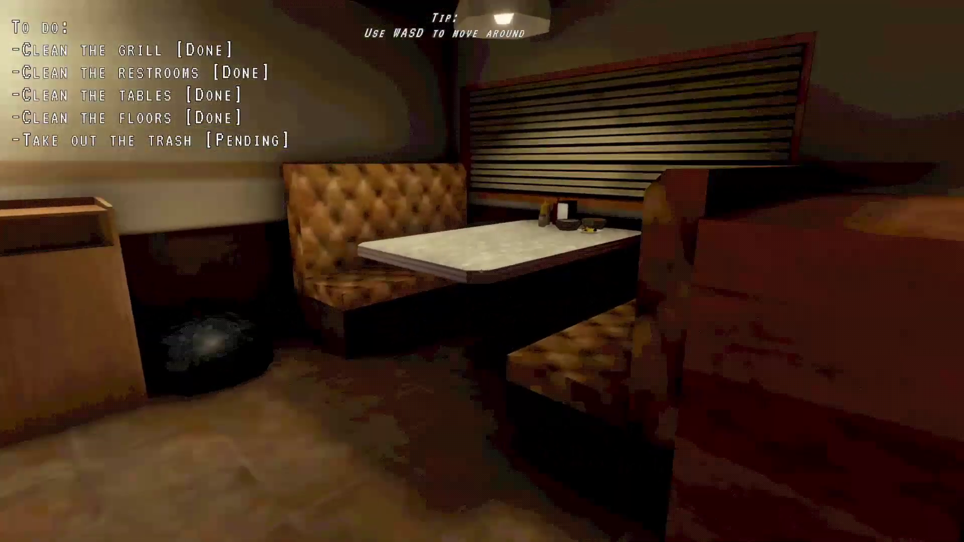
- Walk past the counter stools and restroom door, then out along the outside walkway
{"action": "key", "text": "w"}
{"action": "key", "text": "w"}
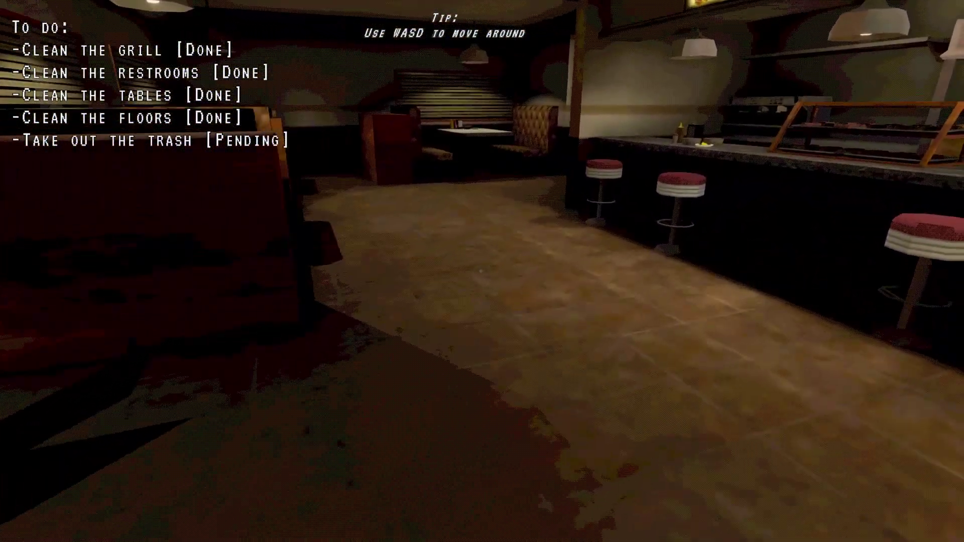
{"action": "key", "text": "w"}
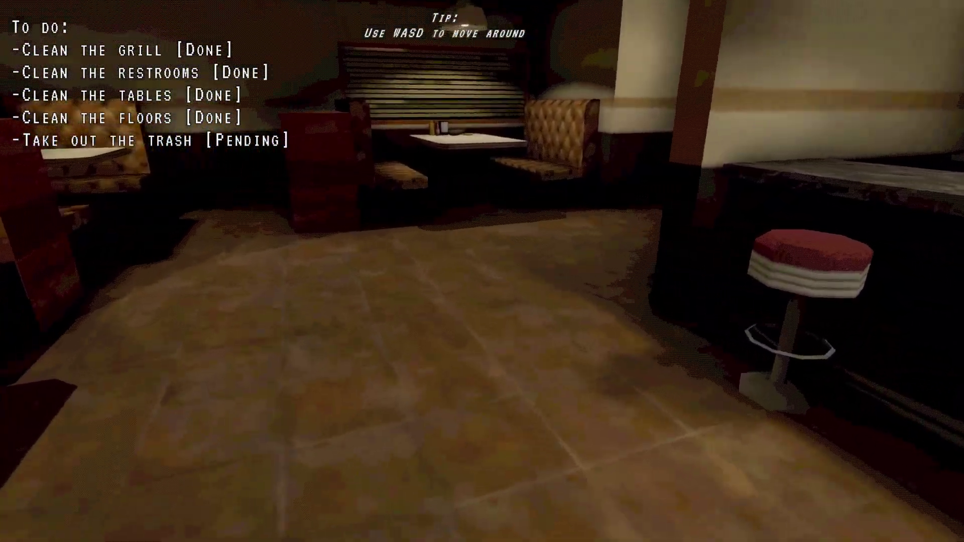
{"action": "key", "text": "w"}
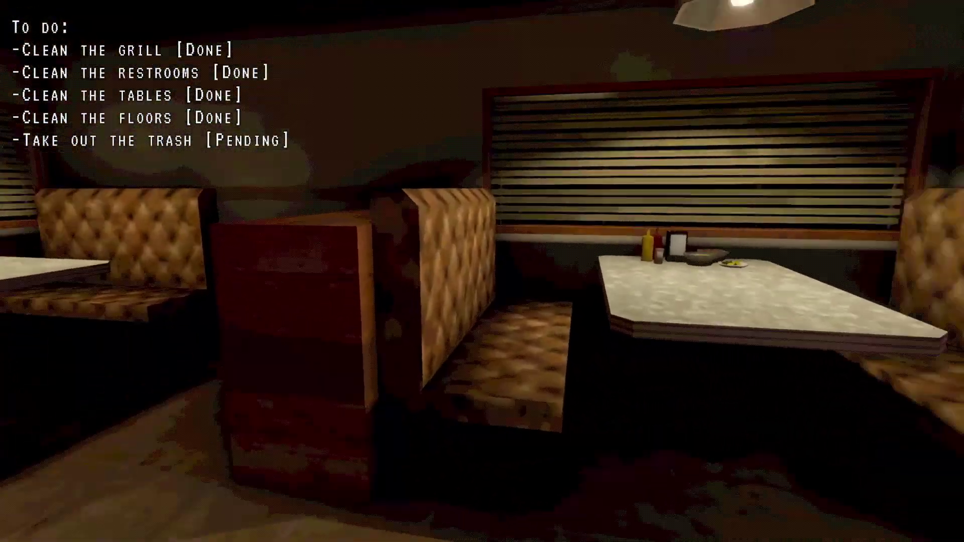
{"action": "key", "text": "w"}
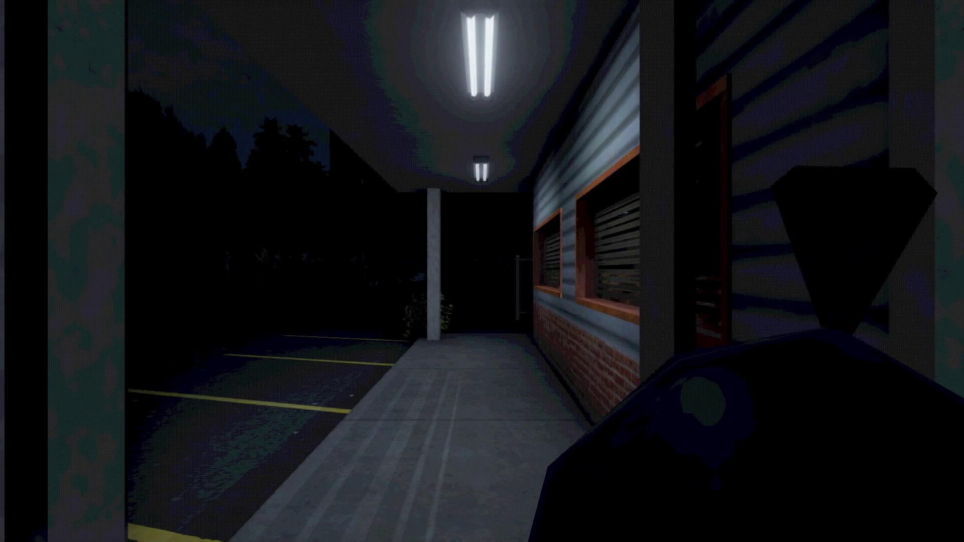
{"action": "key", "text": "w"}
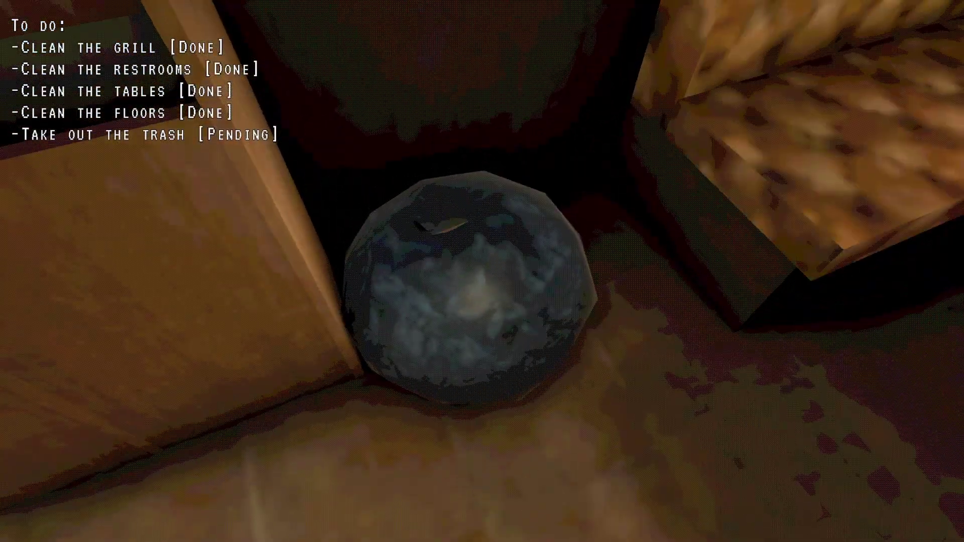
- Pick up the trash bag from the bin and carry it along the walkway to the dumpster
{"action": "left_click", "coordinate": [468, 287]}
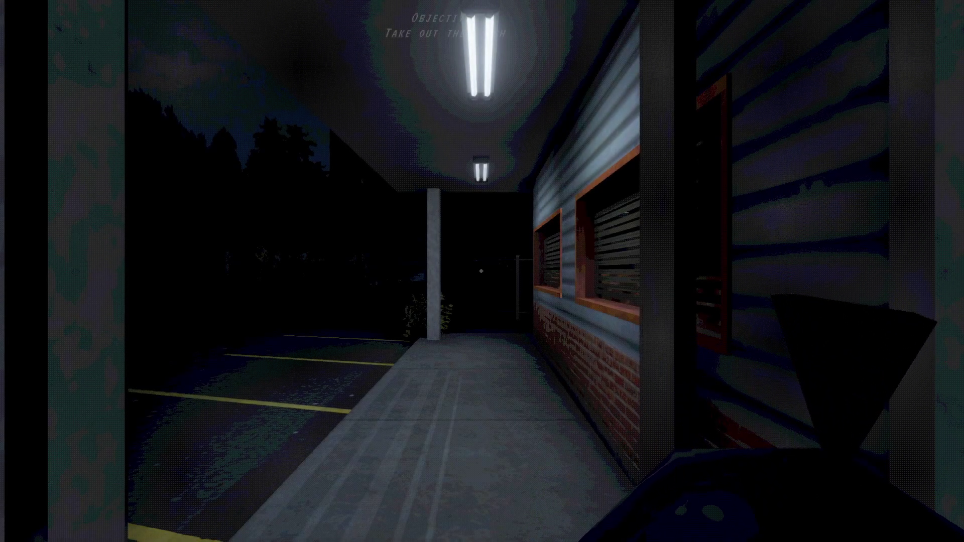
{"action": "key", "text": "w"}
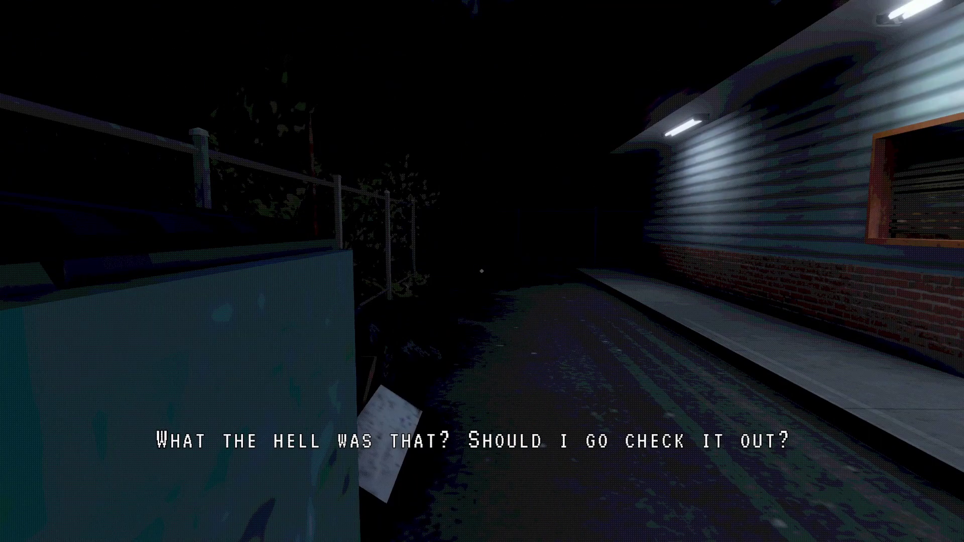
- Look around after the noise and walk down the alley toward the fence and wall
{"action": "key", "text": "w"}
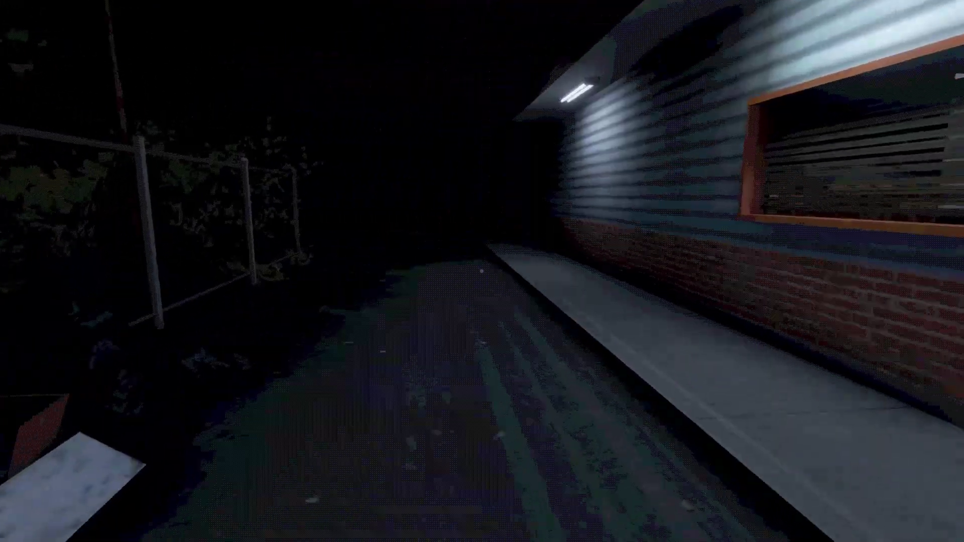
{"action": "key", "text": "w"}
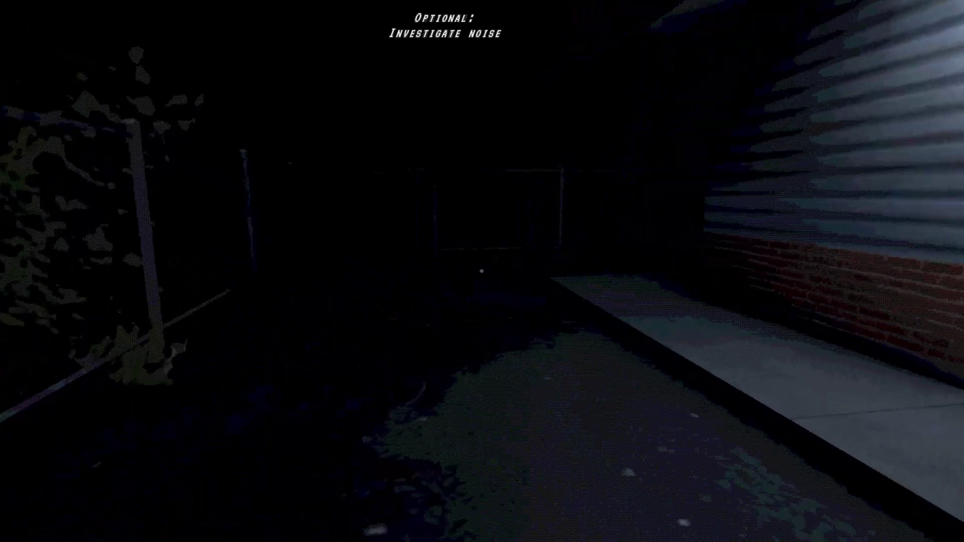
{"action": "key", "text": "w"}
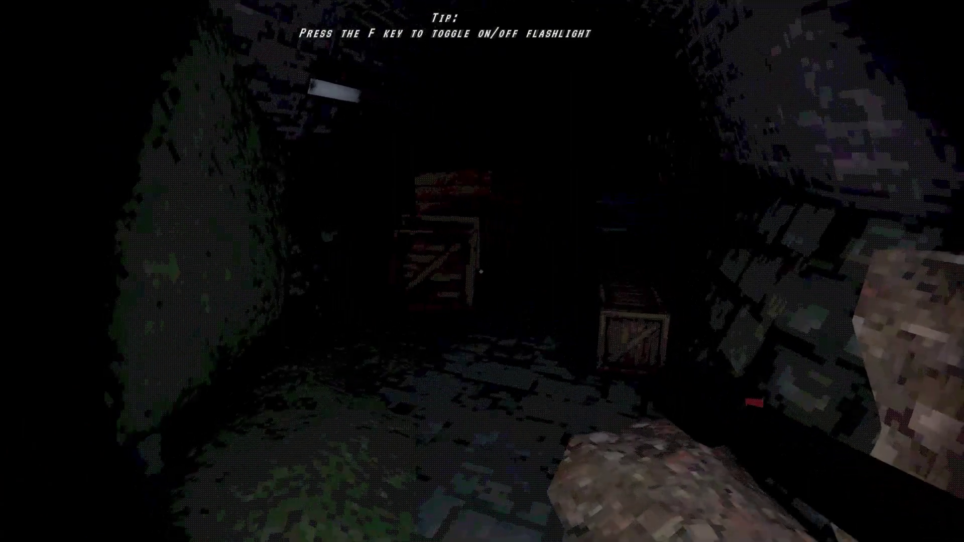
- Walk the tunnel past the crates, take the fuse from the shelf and inspect the pizza box
{"action": "key", "text": "w"}
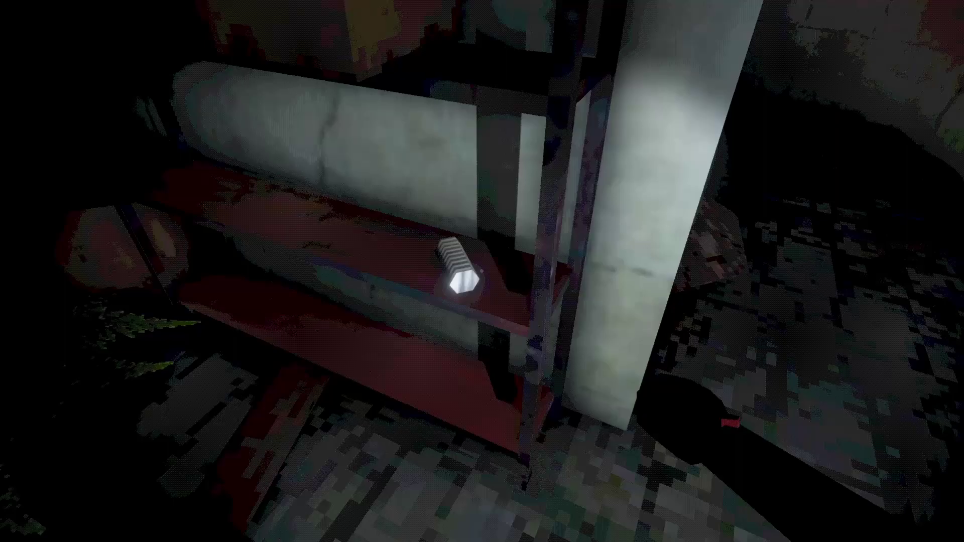
{"action": "left_click", "coordinate": [482, 271]}
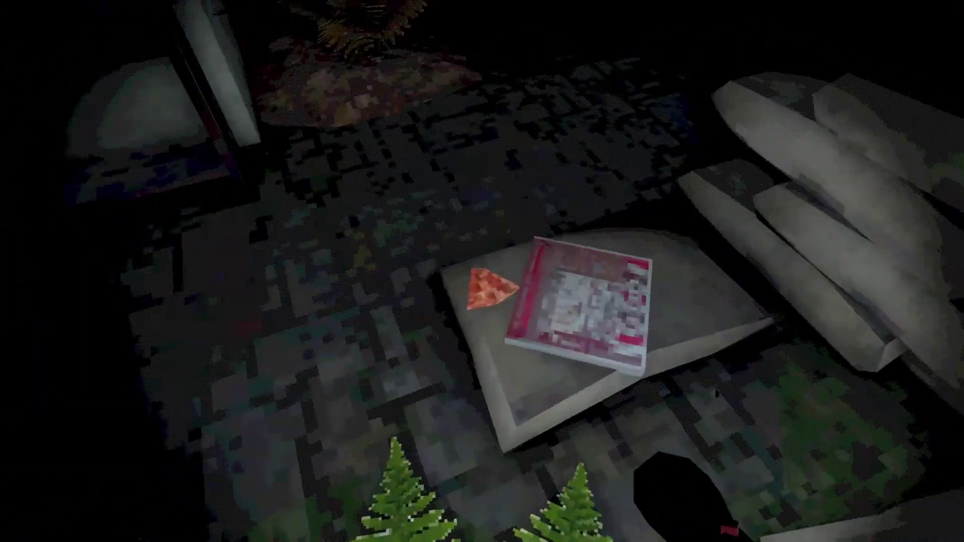
{"action": "left_click", "coordinate": [482, 271]}
- Look over the storage shelves, pillows and ferns, then move toward the far shelves
{"action": "key", "text": "w"}
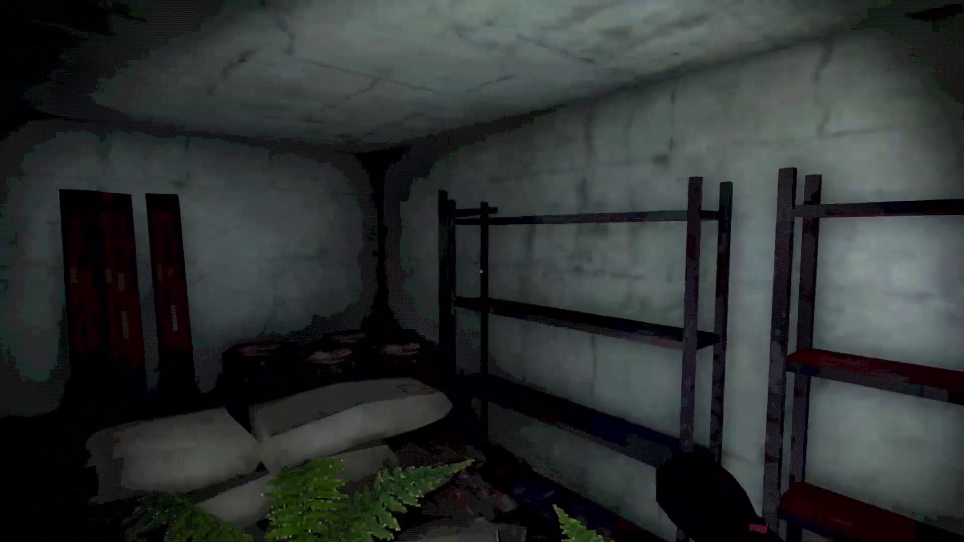
{"action": "key", "text": "w"}
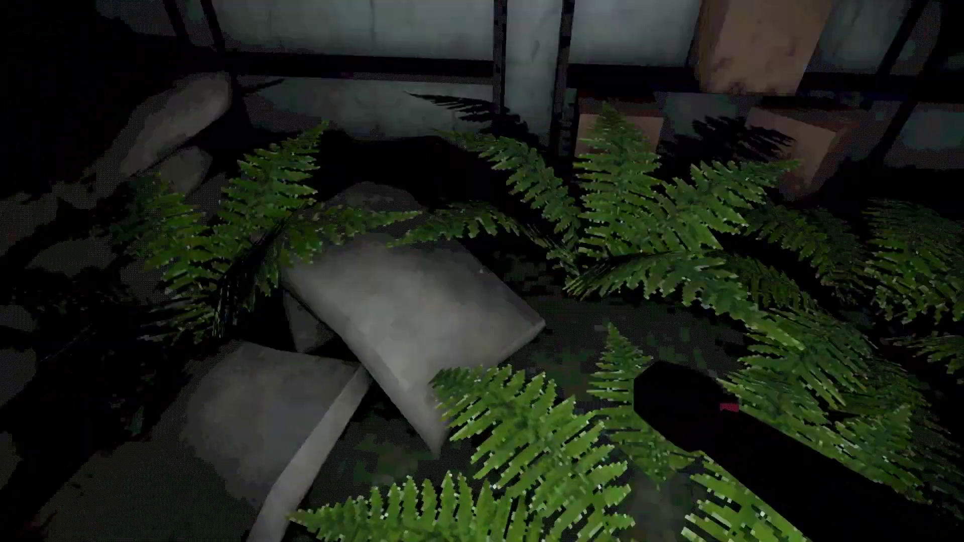
{"action": "key", "text": "w"}
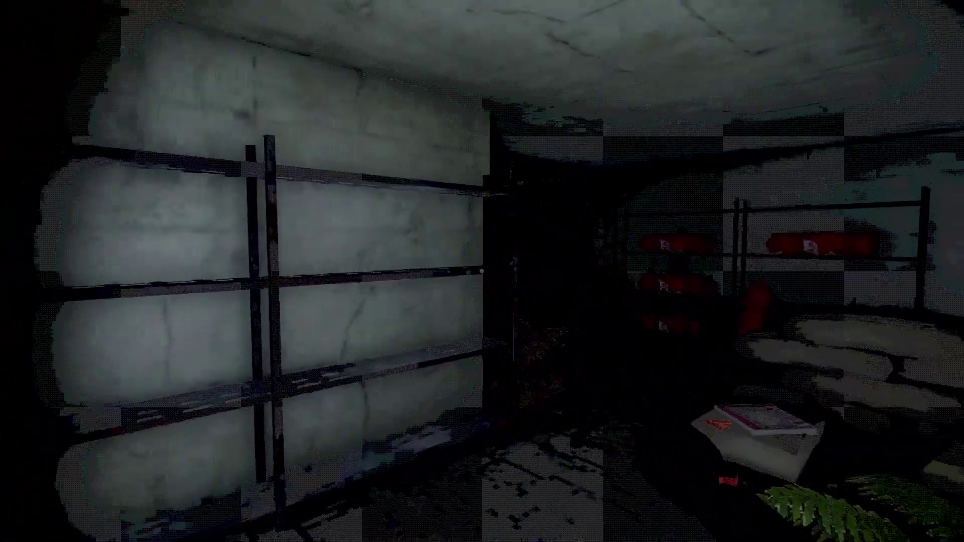
{"action": "key", "text": "w"}
{"action": "key", "text": "w"}
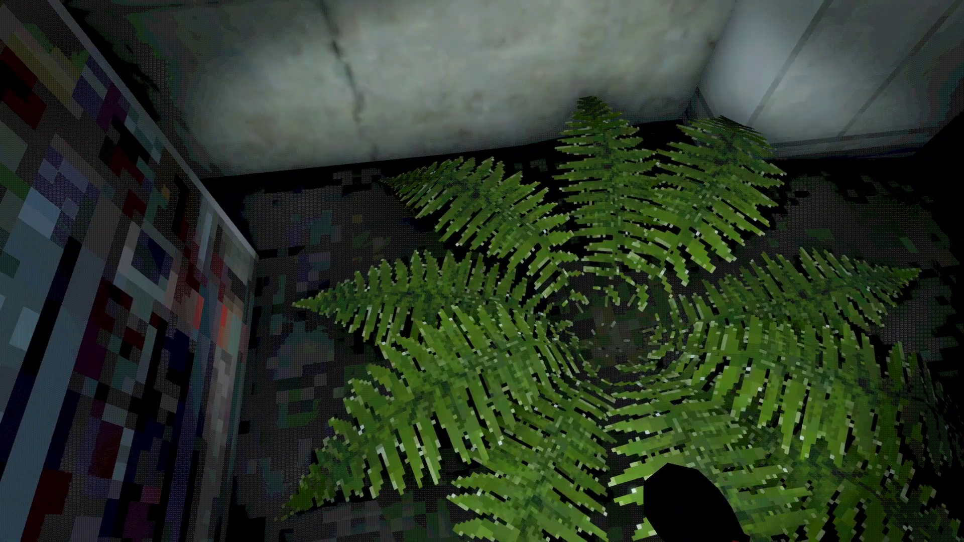
- Cross the fern corner as power comes on and face the wall with the red box
{"action": "key", "text": "w"}
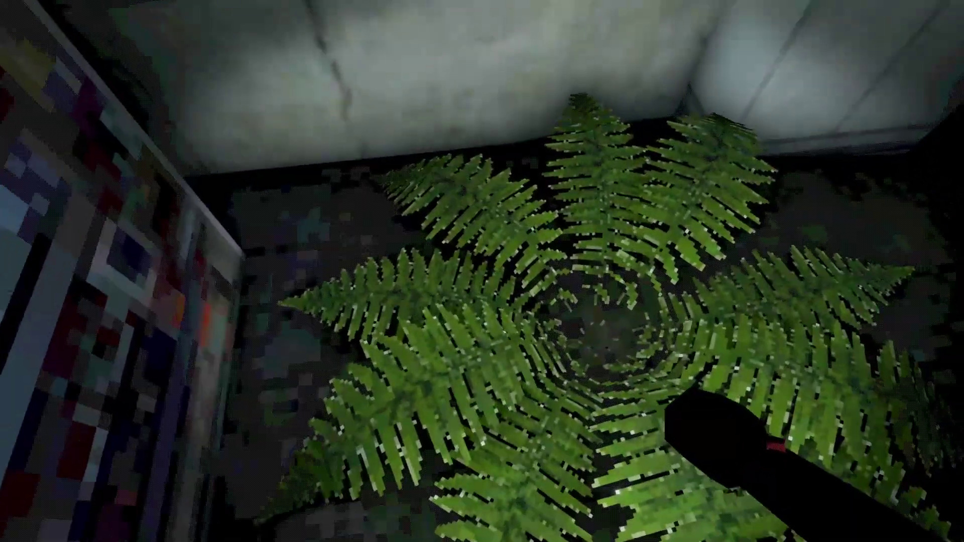
{"action": "key", "text": "w"}
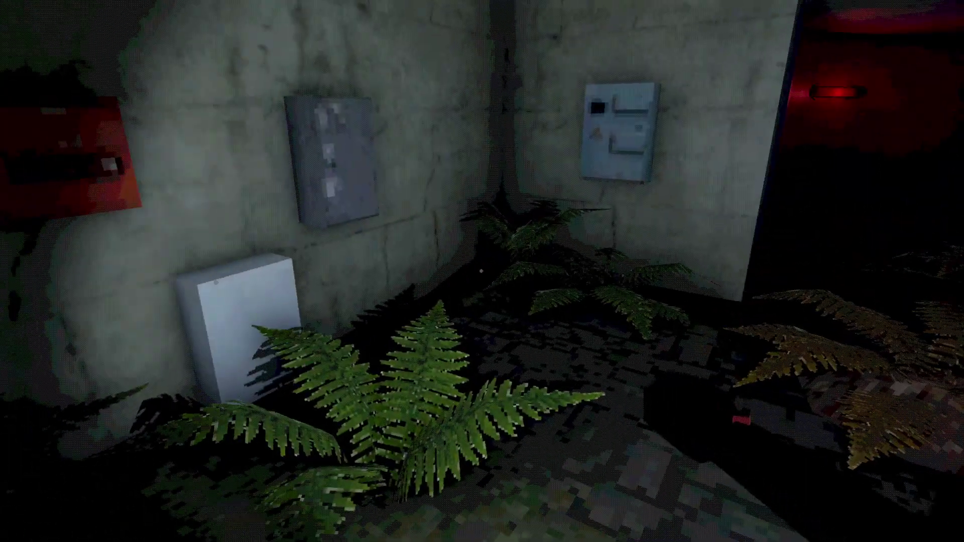
{"action": "key", "text": "w"}
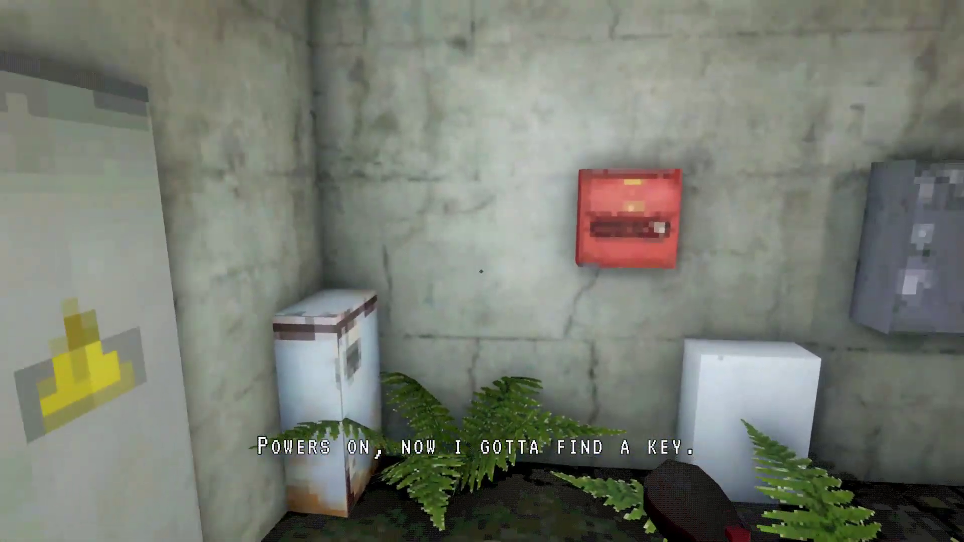
{"action": "key", "text": "w"}
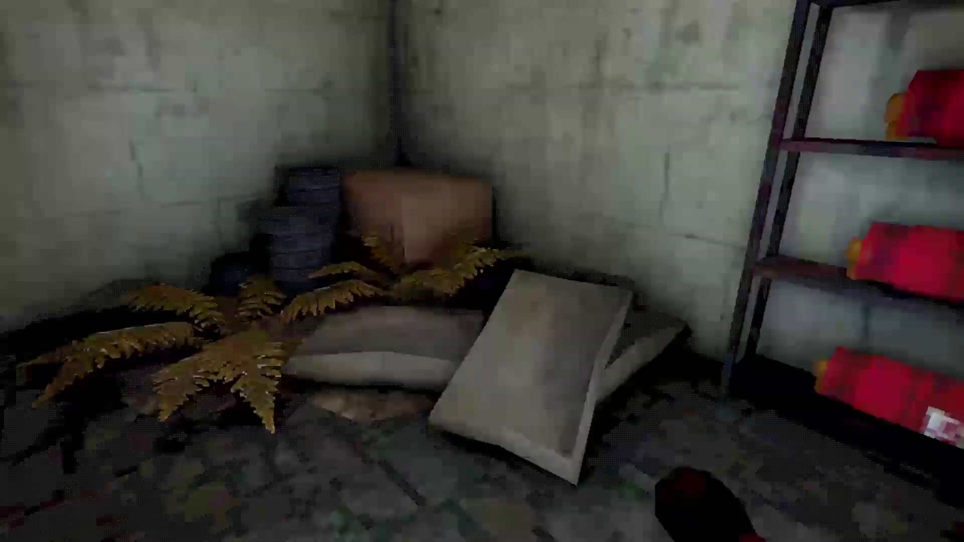
- Walk past the barrels down the pipe corridor to the rubble pile
{"action": "key", "text": "w"}
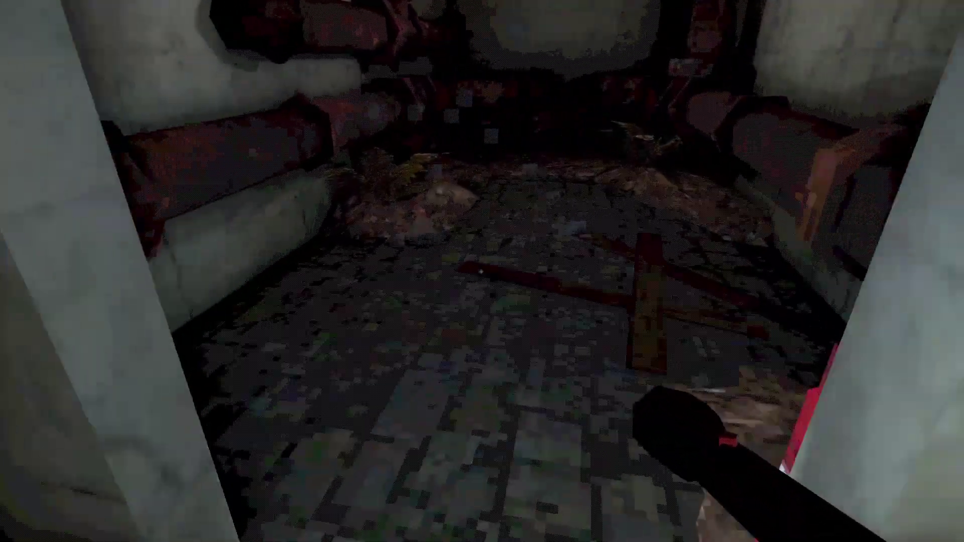
{"action": "key", "text": "w"}
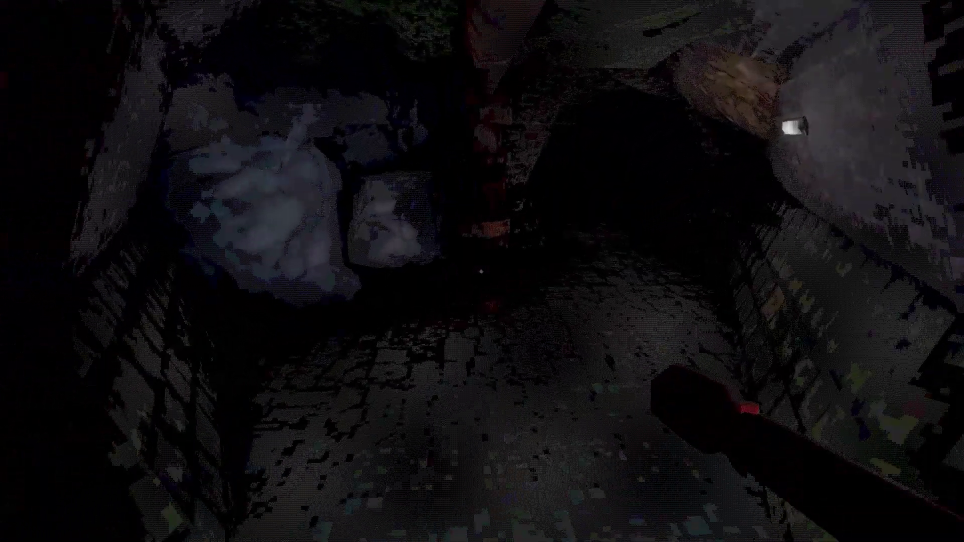
{"action": "key", "text": "w"}
{"action": "key", "text": "w"}
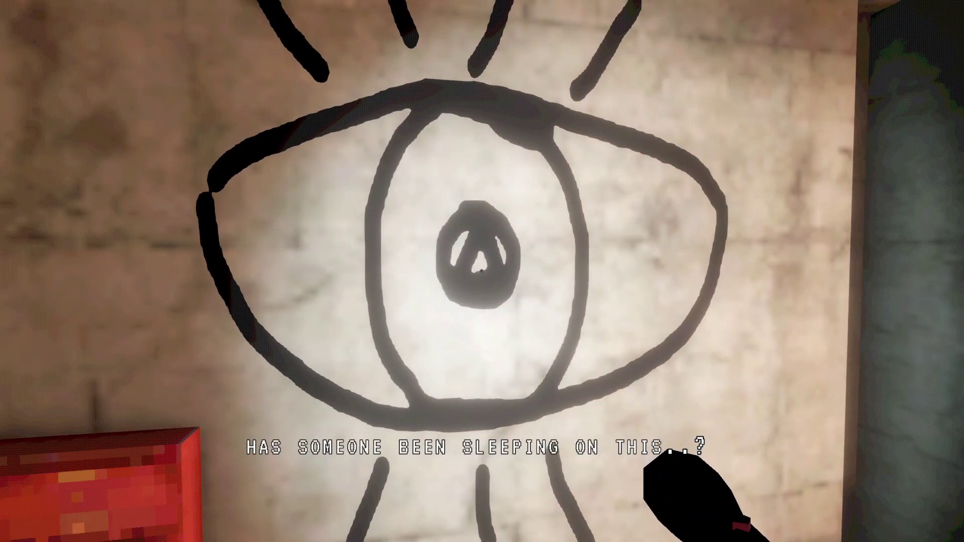
- Examine the worn mattress beneath the eye graffiti, prompting 'Has someone been sleeping on this..?'
{"action": "key", "text": "w"}
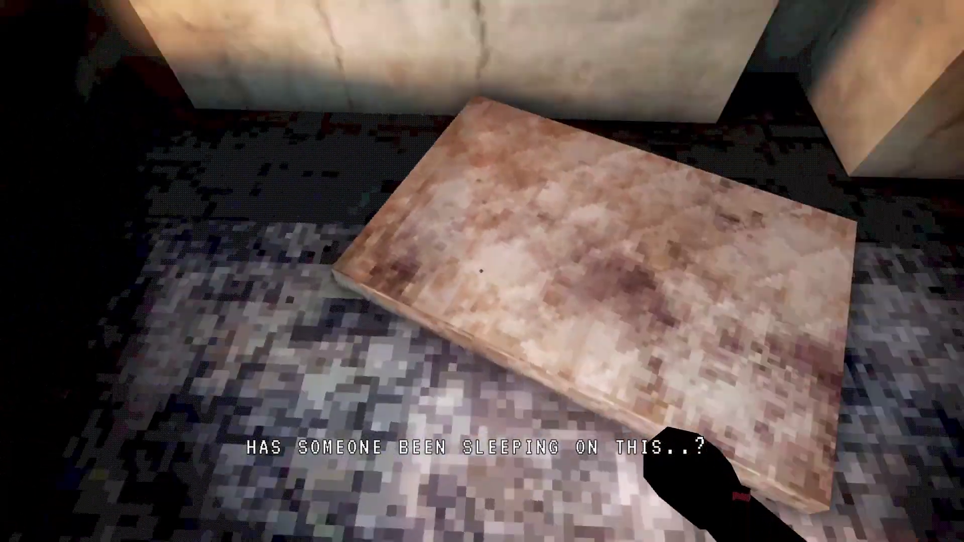